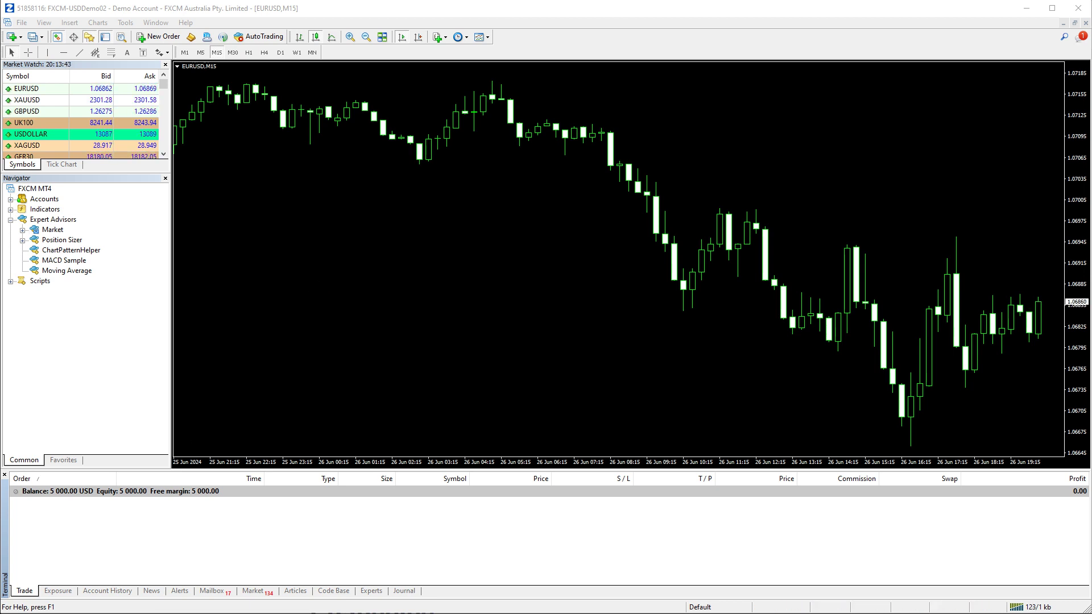
Step: Download Account Protector for MetaTrader 4 from the earnforex.com page in the browser and copy the Account Protector folder from the downloaded archive
key("alt+Tab")
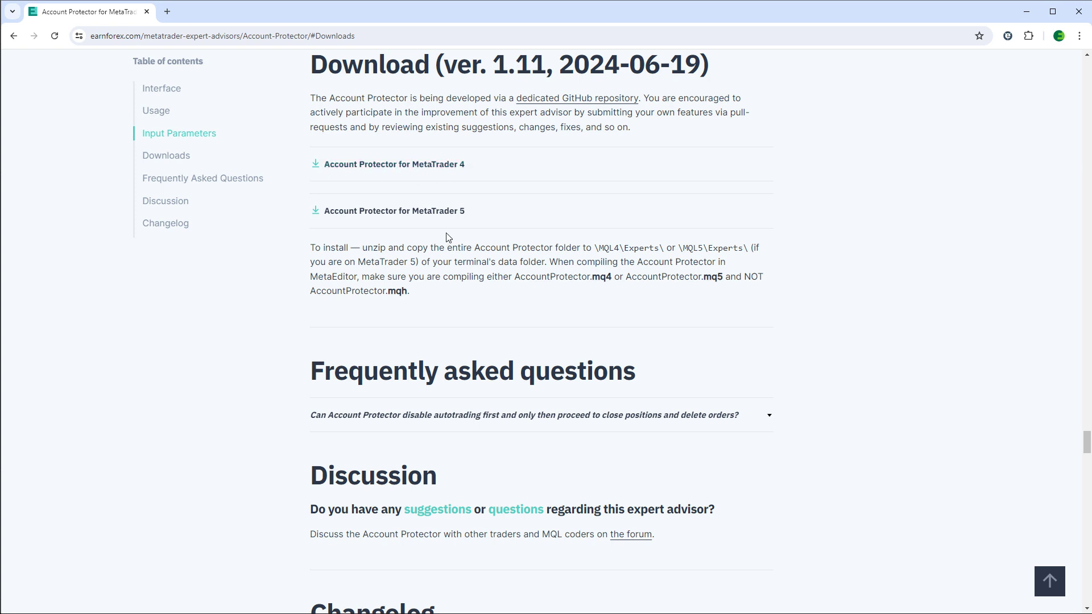
left_click(445, 170)
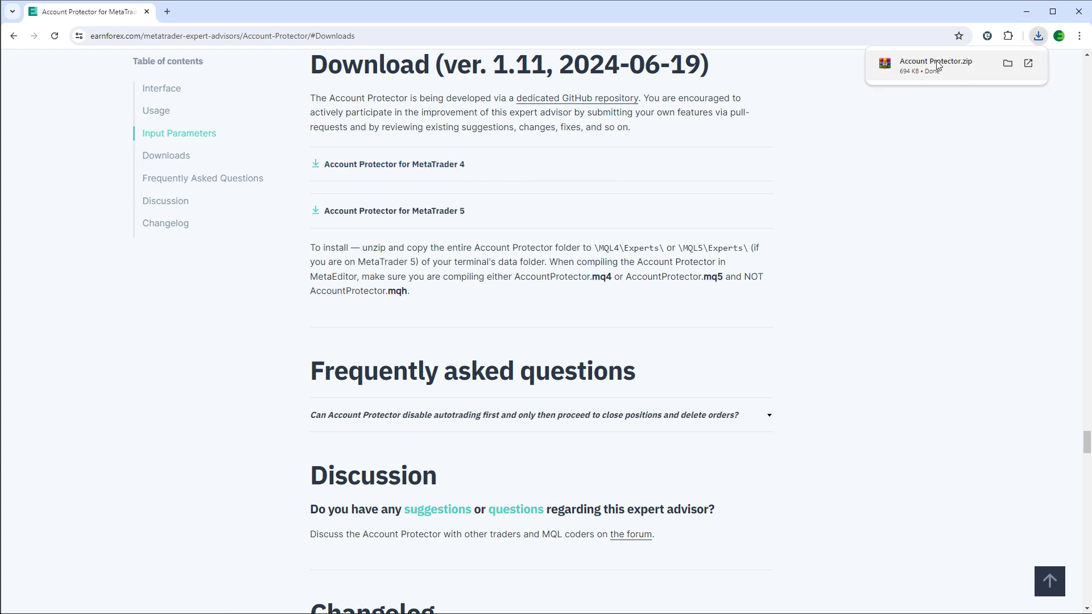
left_click(938, 70)
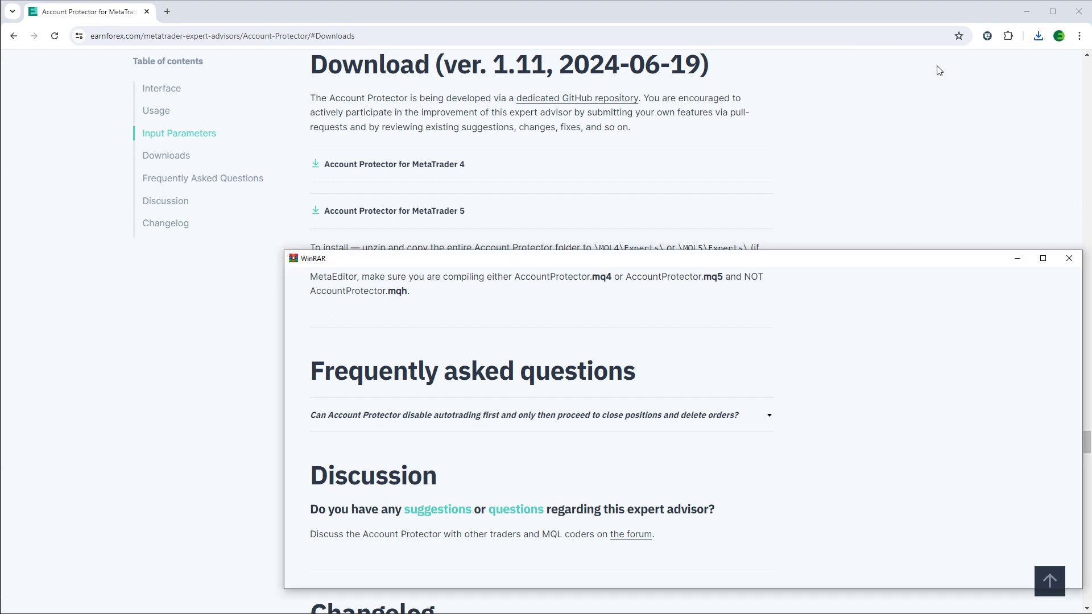
left_click(343, 363)
right_click(343, 365)
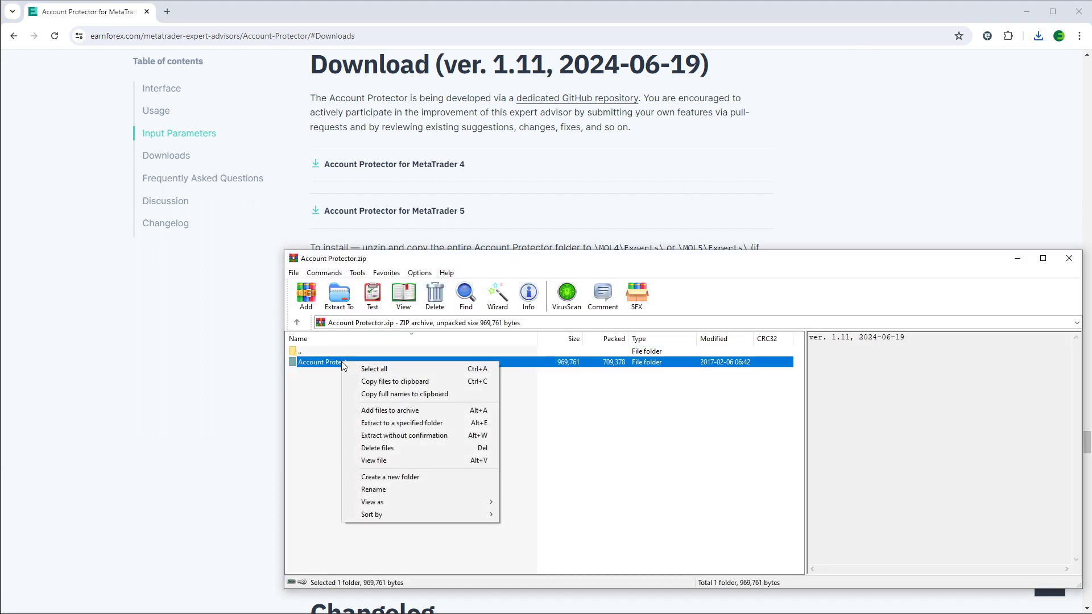
left_click(381, 381)
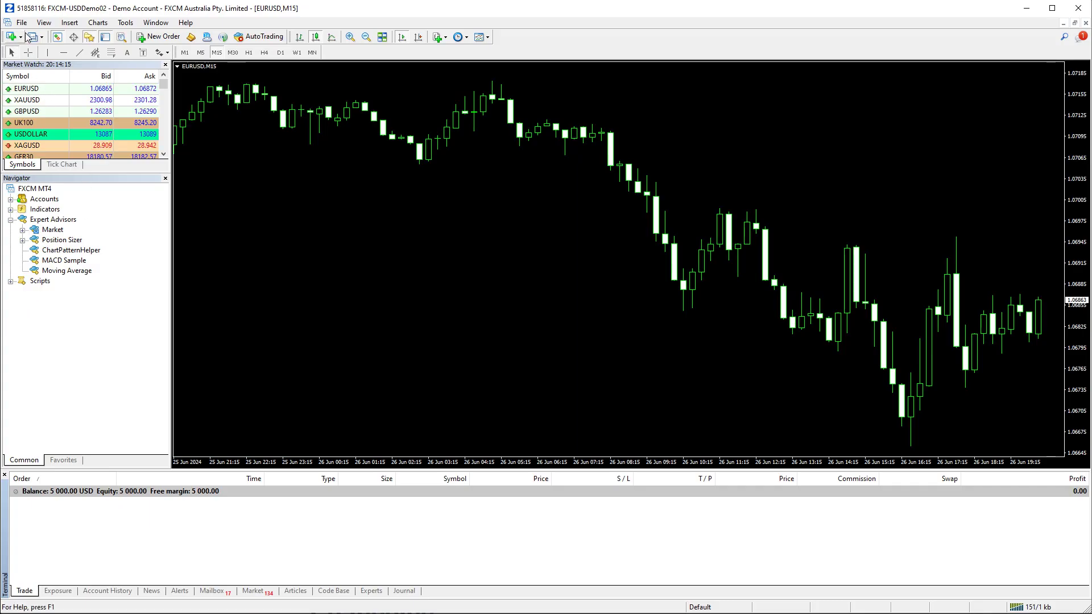
Step: Switch to MetaTrader 4, paste the Account Protector folder into MQL4\Experts of its data folder, and open the pasted folder
left_click(25, 26)
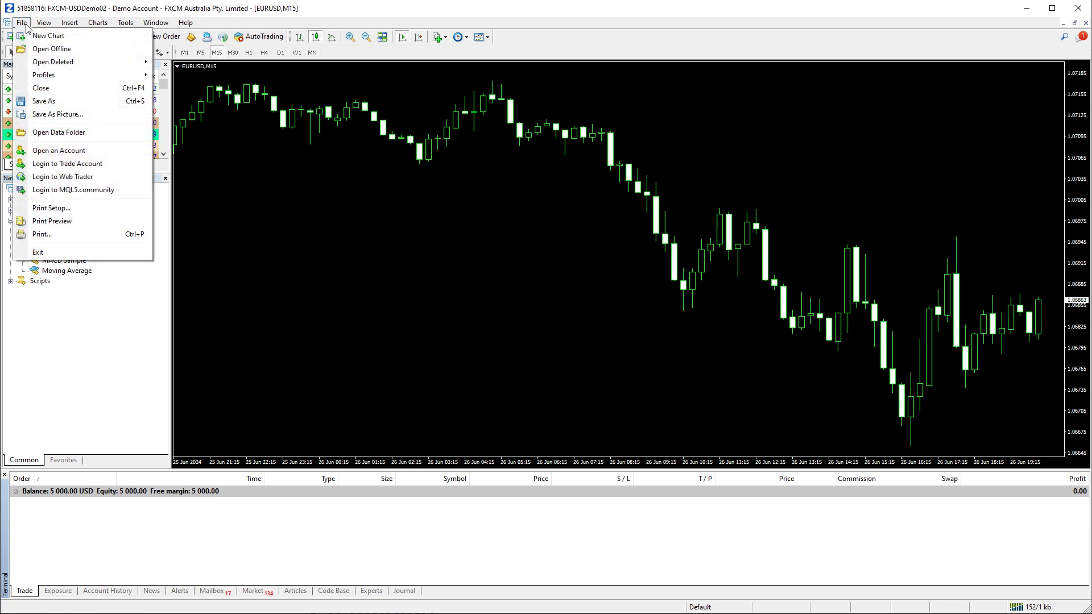
left_click(62, 132)
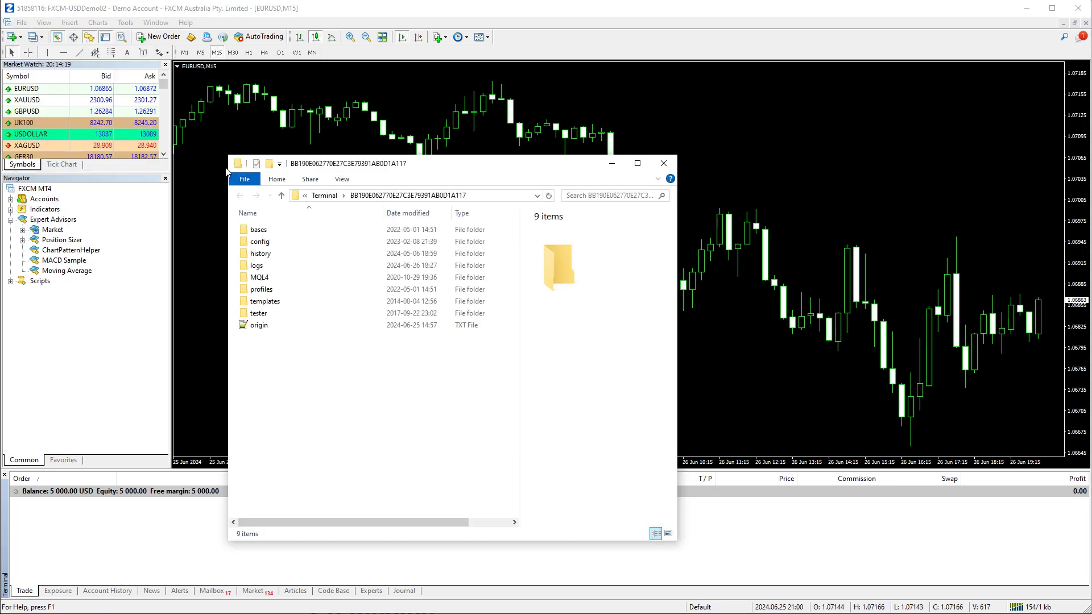
left_click(260, 278)
double_click(262, 279)
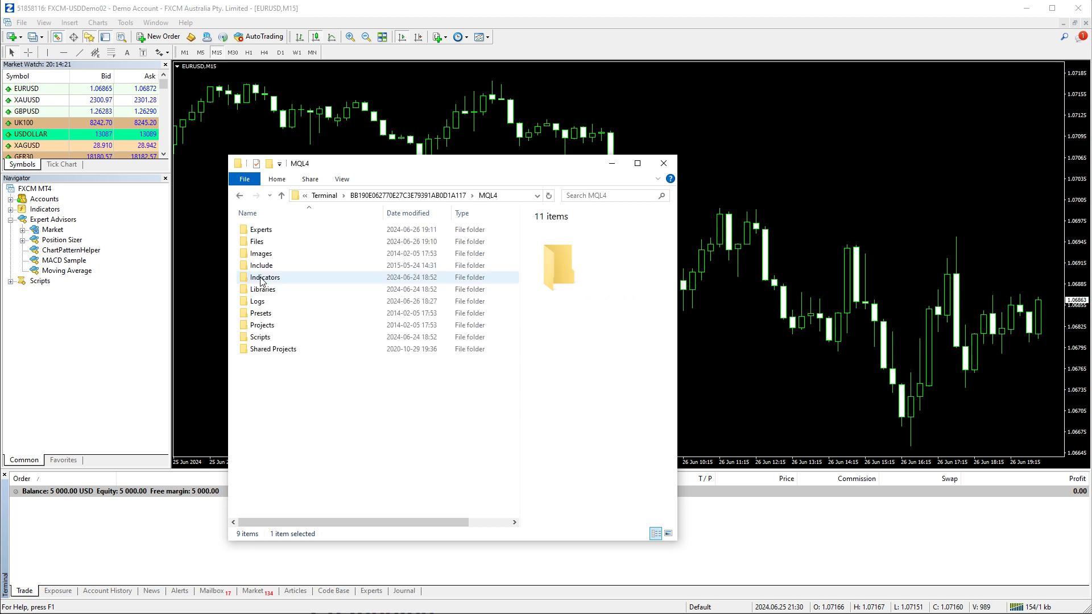
left_click(265, 231)
double_click(266, 231)
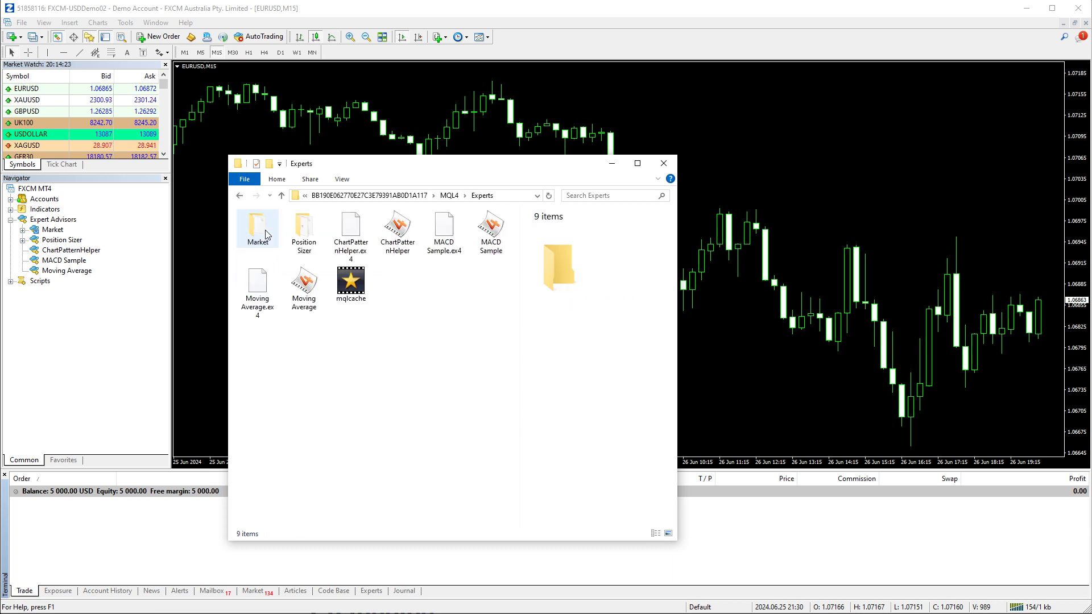
right_click(414, 315)
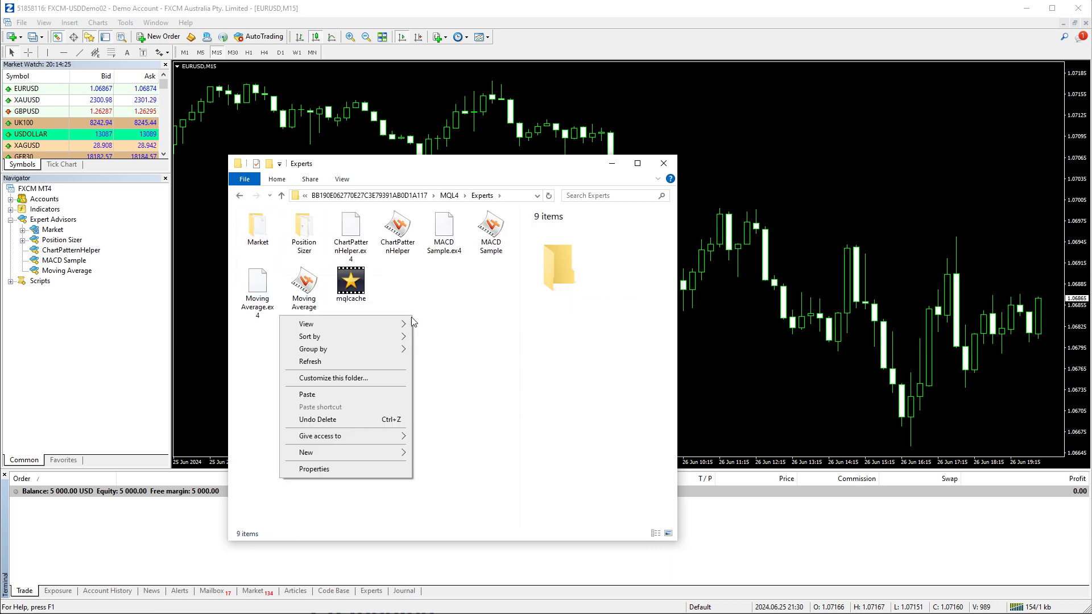
left_click(337, 394)
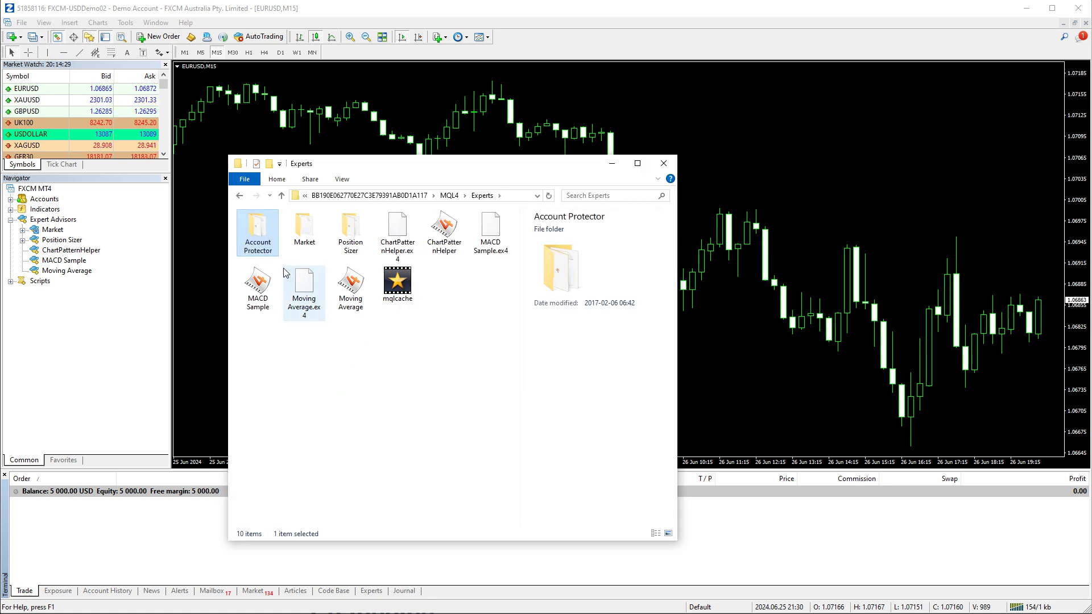
double_click(258, 231)
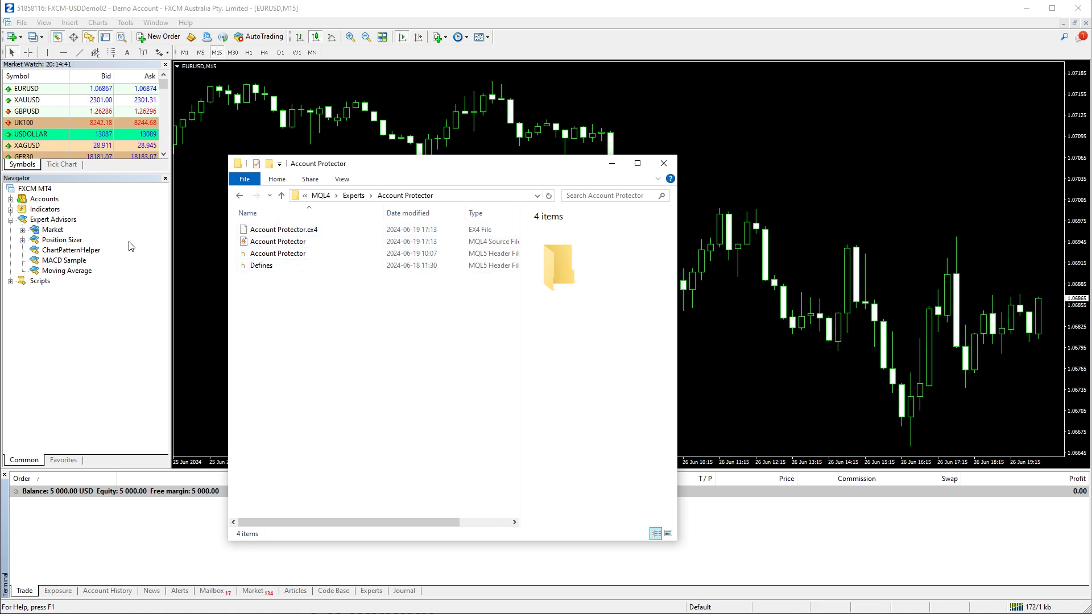
Step: Refresh the Expert Advisors list in MetaTrader 4 and open the Account Protector expert's settings for the EURUSD chart
right_click(67, 223)
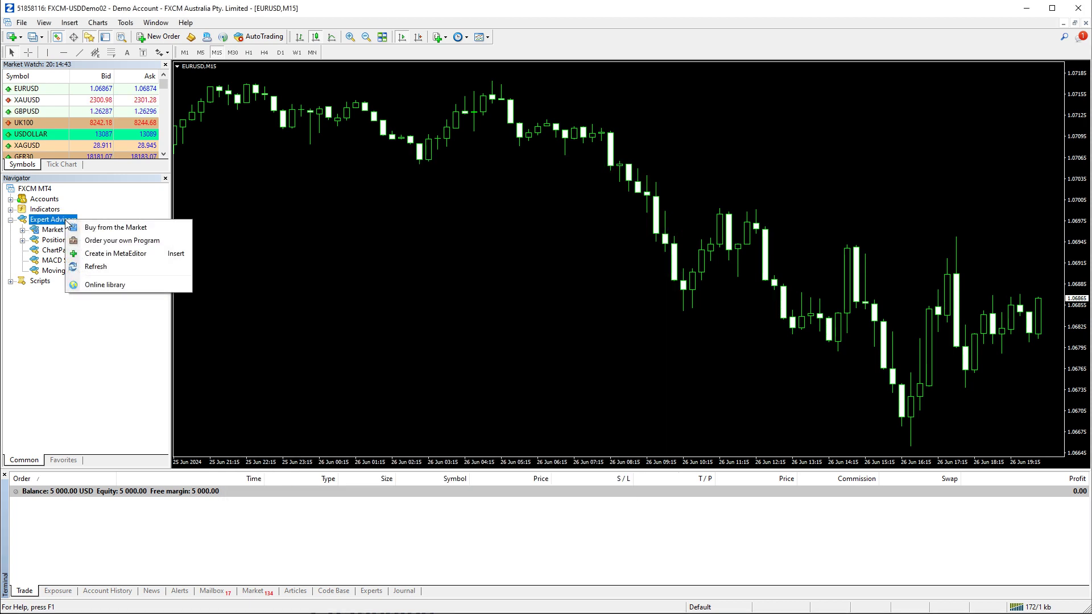
left_click(96, 267)
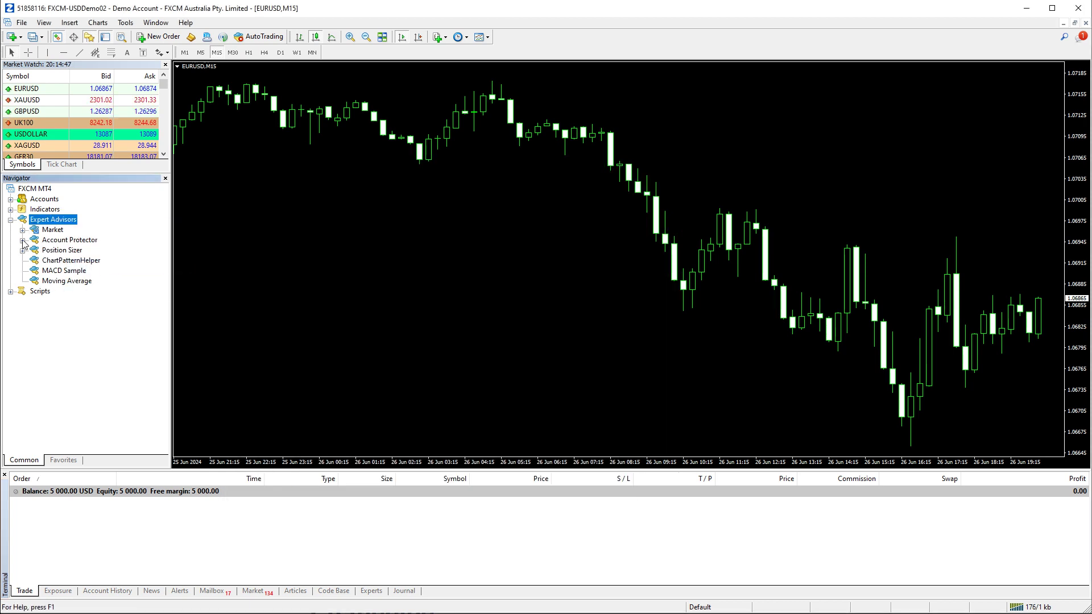
left_click(22, 240)
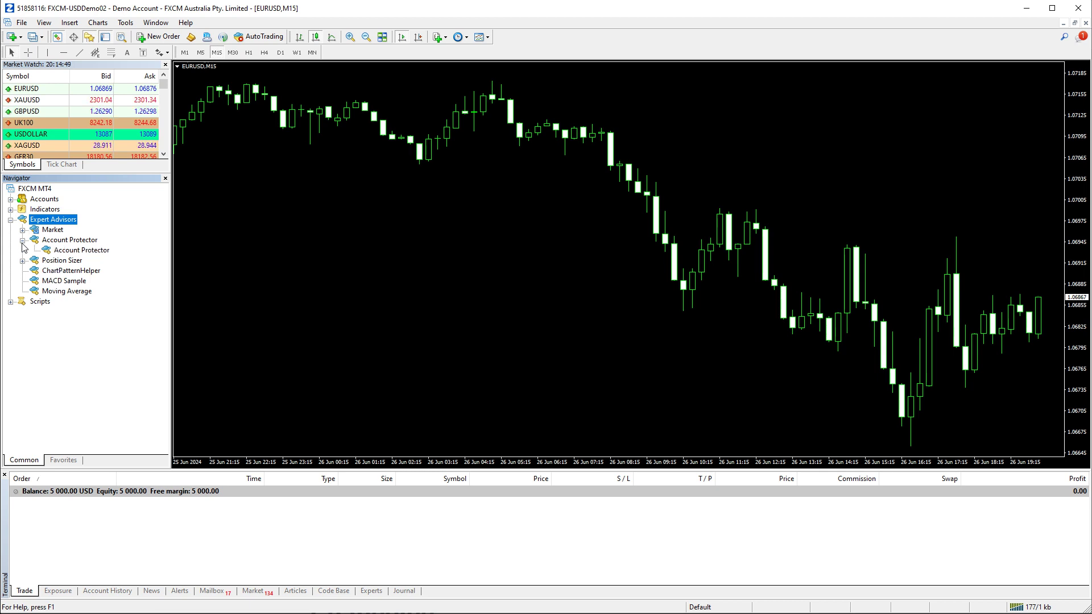
double_click(82, 252)
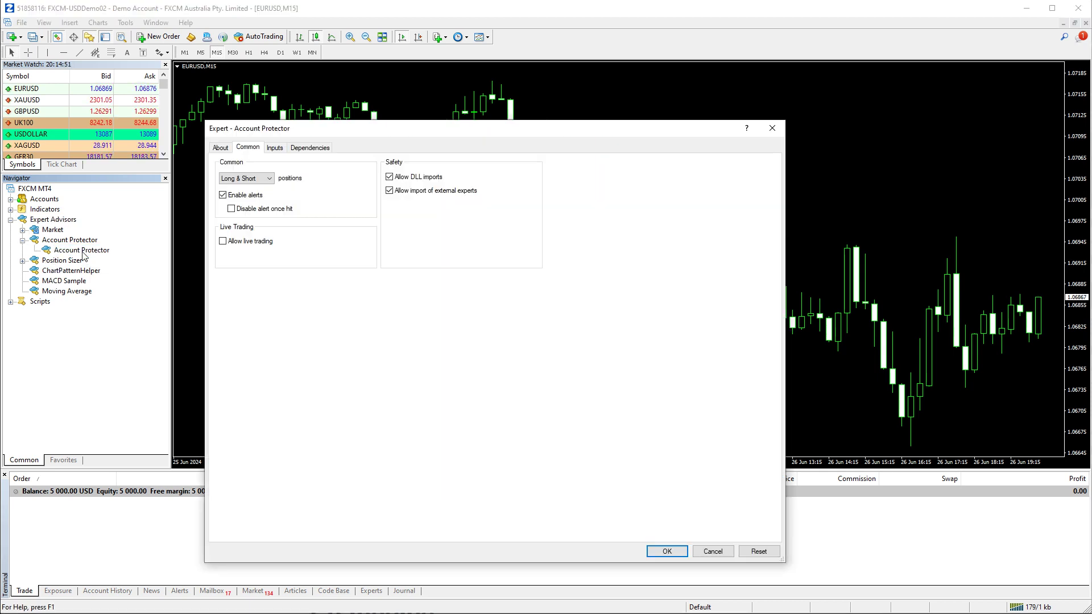
Step: Allow live trading for Account Protector and set its "Enable emergency button" parameter to true
left_click(223, 241)
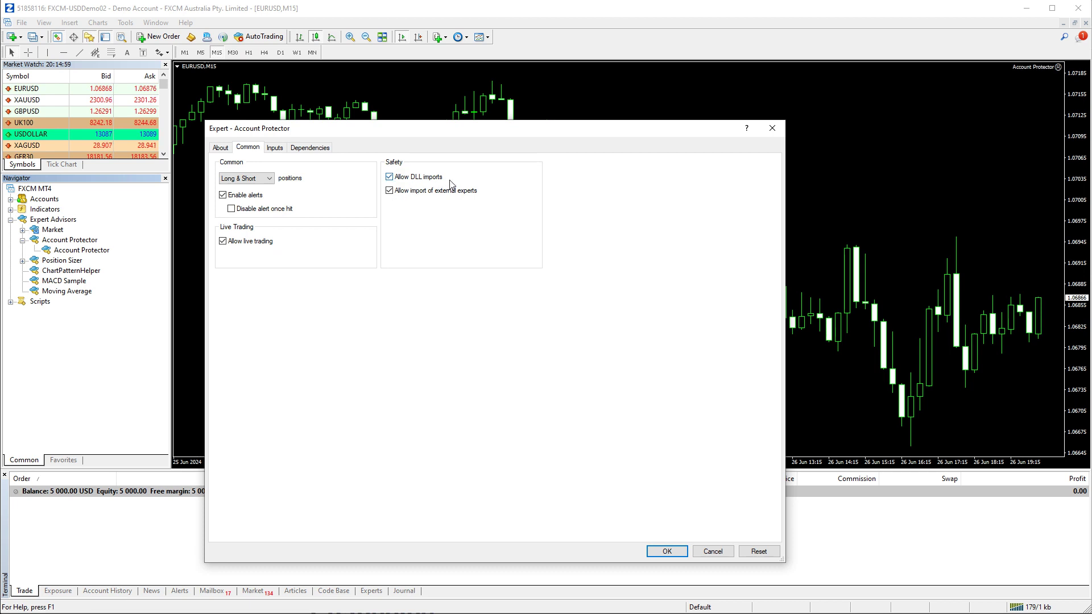
left_click(276, 149)
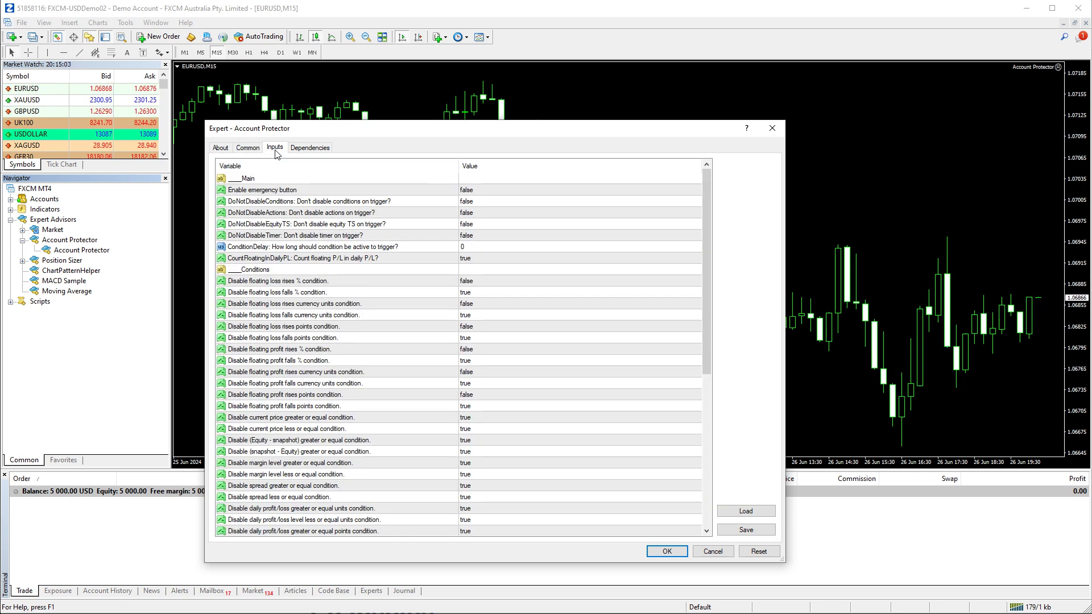
left_click(421, 191)
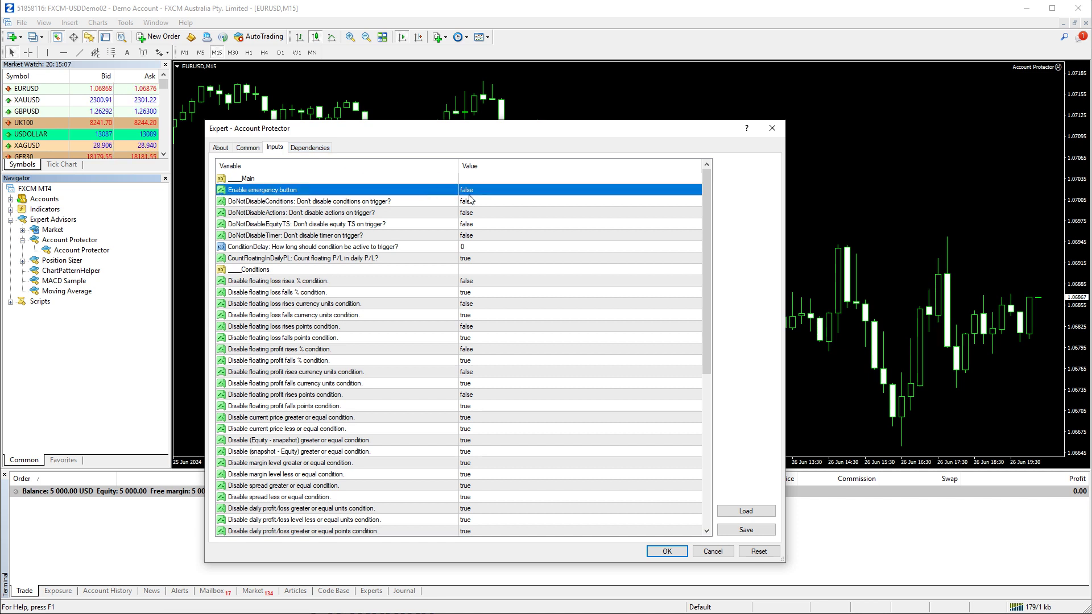
left_click(473, 195)
key("Down")
left_click(445, 203)
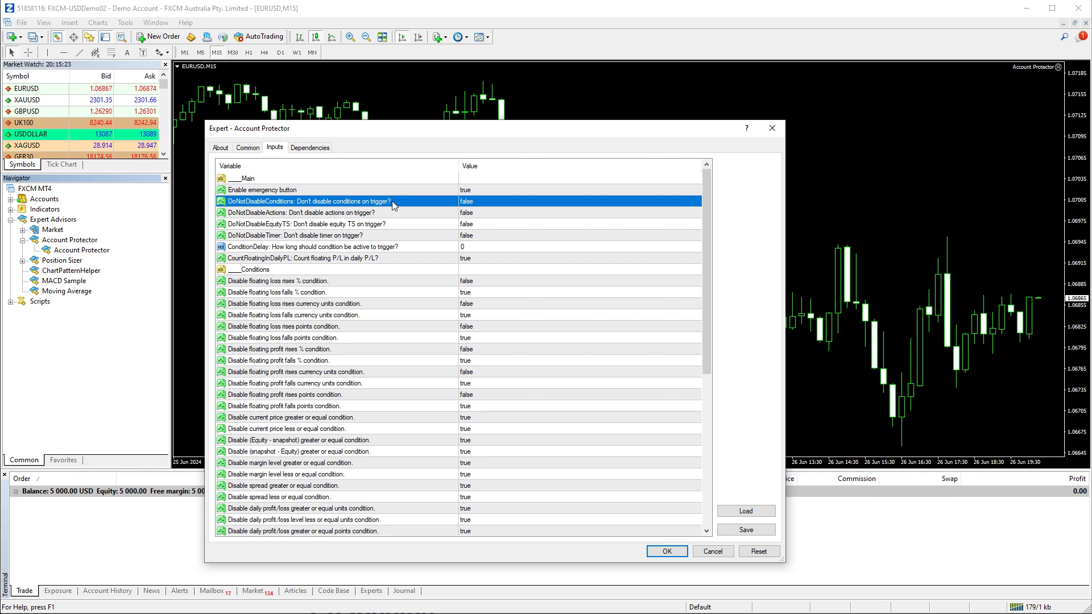
Step: Examine the DoNotDisableActions, DoNotDisableEquityTS and DoNotDisableTimer parameters
left_click(365, 213)
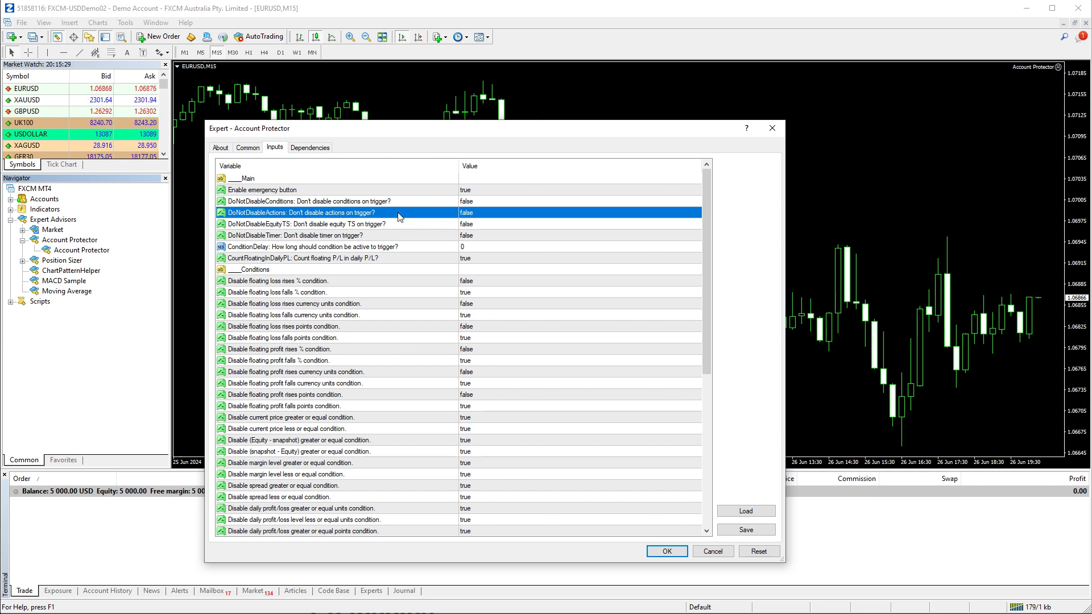
left_click(349, 227)
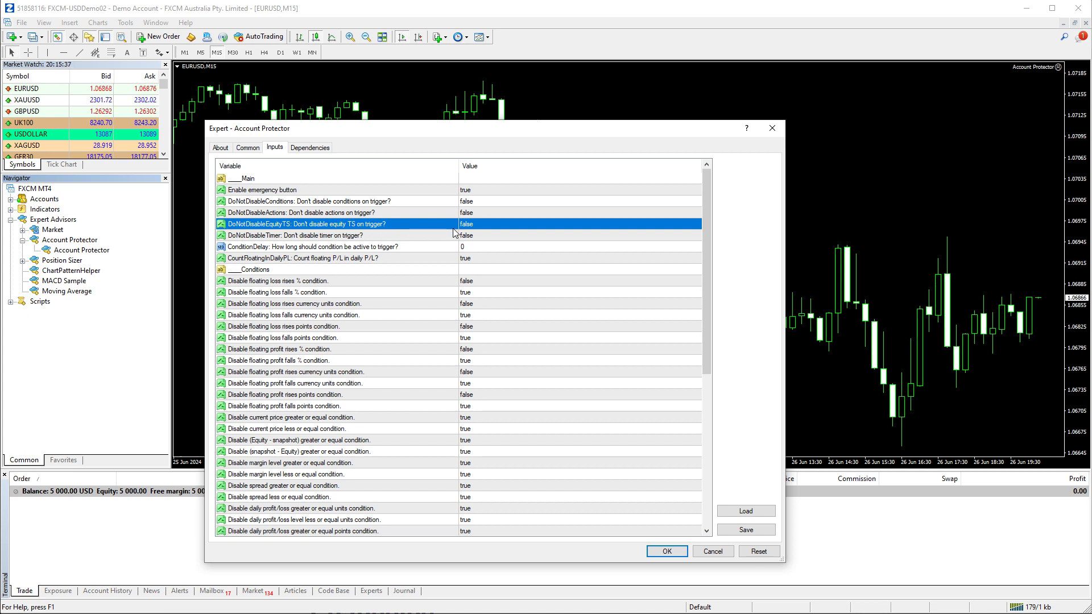
left_click(328, 237)
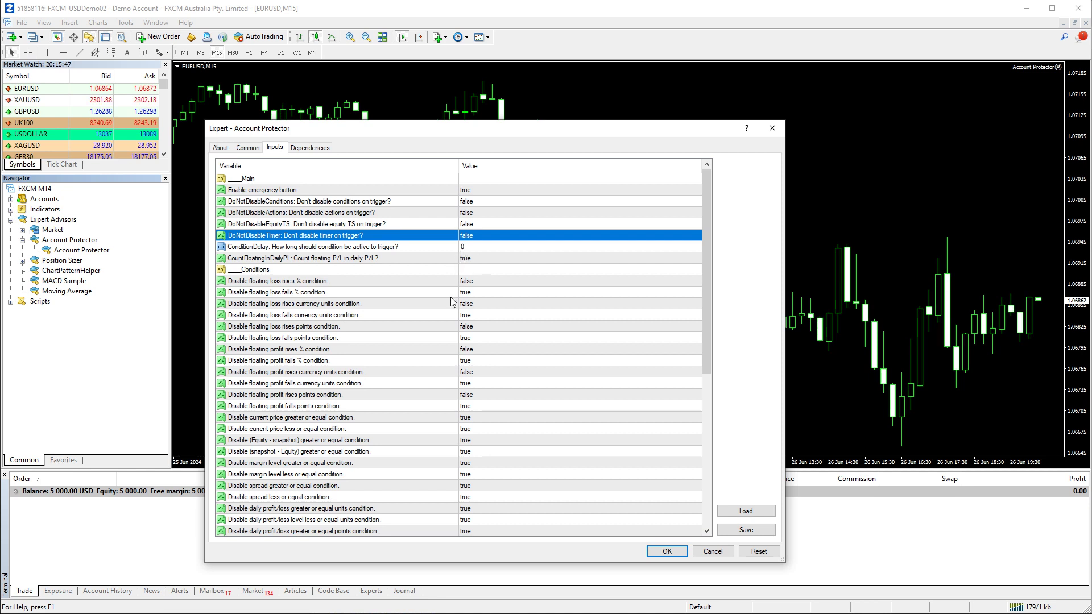
Step: Set the "Disable daily profit/loss greater or equal units condition" parameter to false
left_click(415, 281)
scroll(447, 301, "down", 2)
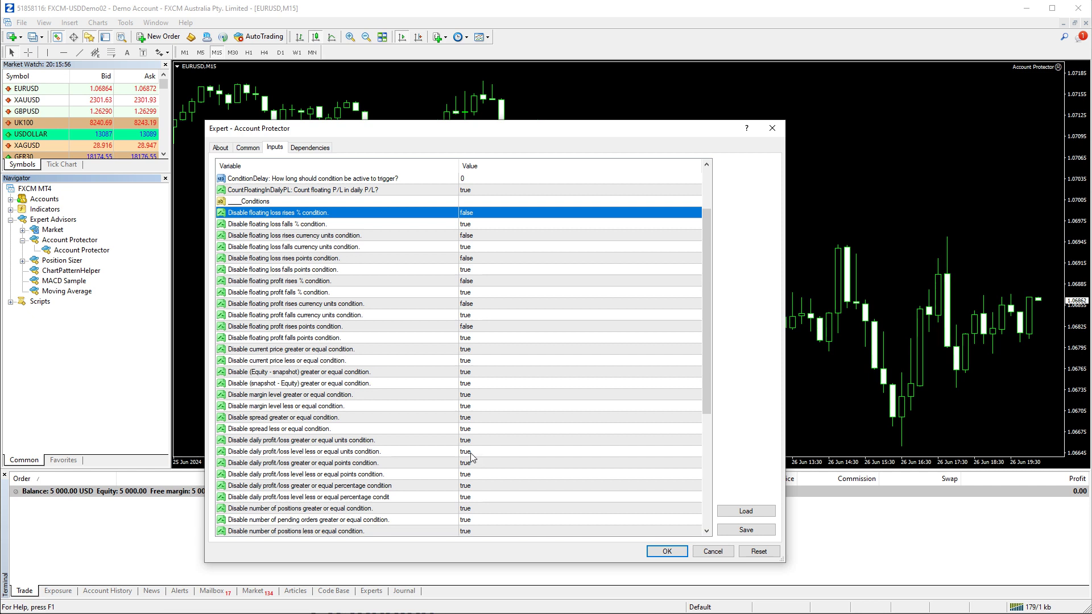
left_click(431, 441)
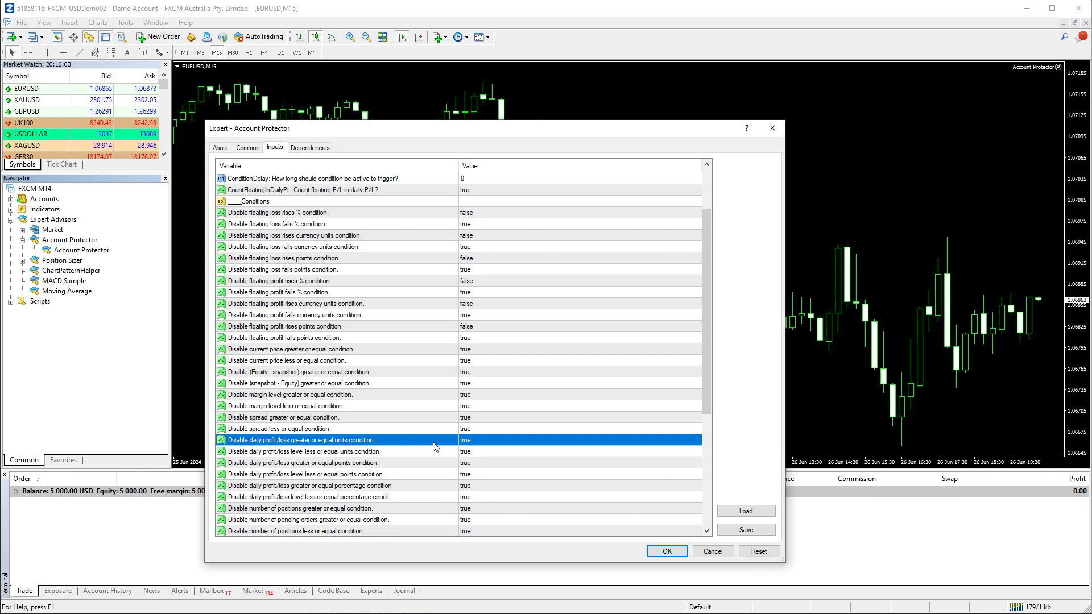
left_click(471, 441)
left_click(471, 445)
left_click(472, 453)
Step: Examine the trading and miscellaneous parameters, including EquityTrailingStopInPercentage, AlertOnEquityTS, AdditionalFunds, GlobalSnapshots and the log file name
scroll(353, 459, "down", 6)
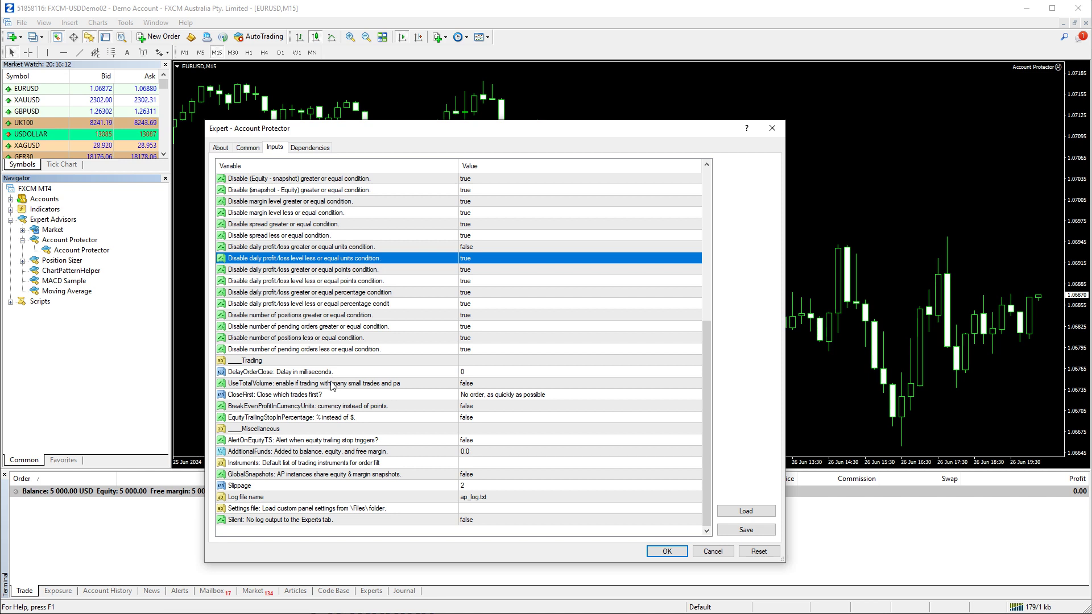
left_click(344, 420)
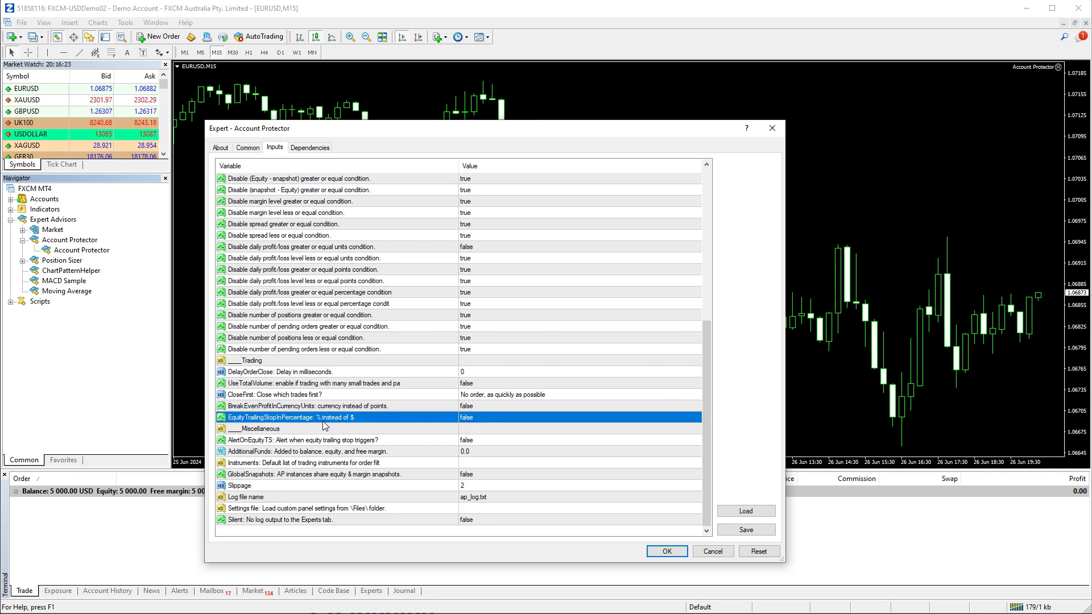
left_click(409, 443)
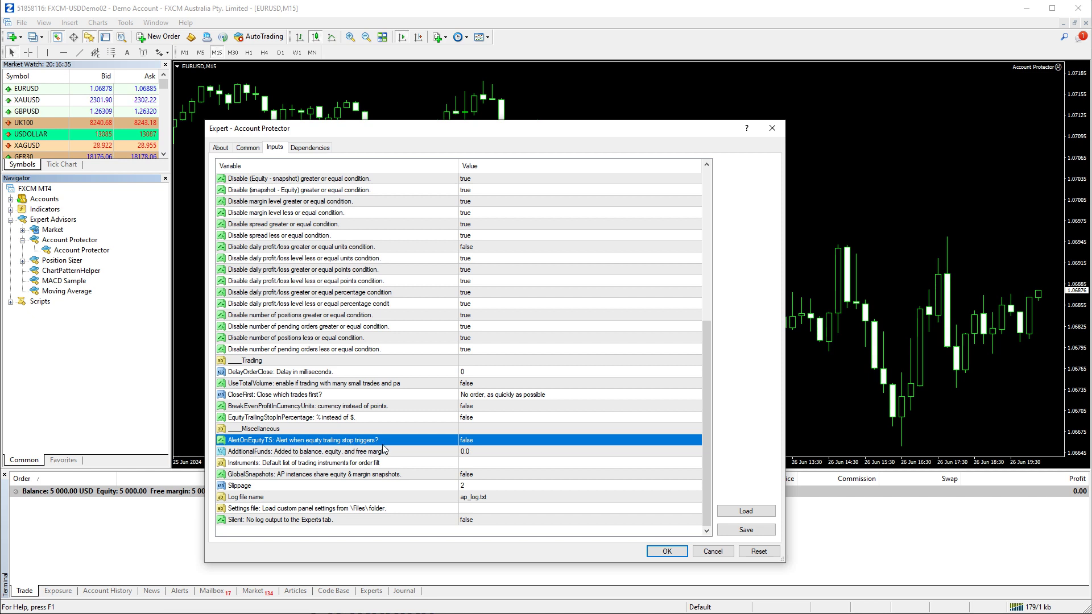
left_click(357, 452)
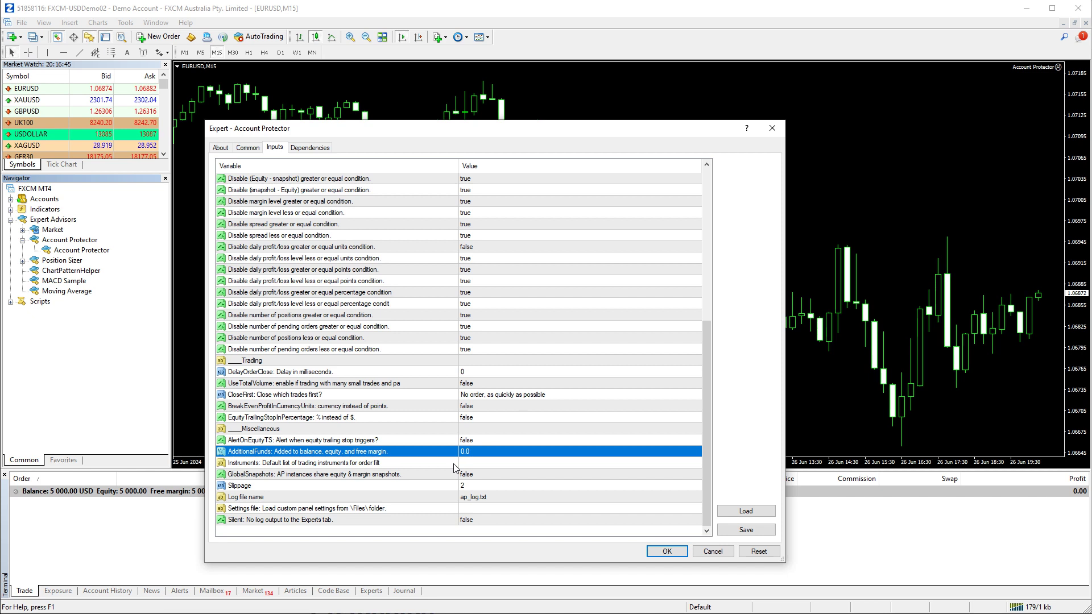
left_click(428, 476)
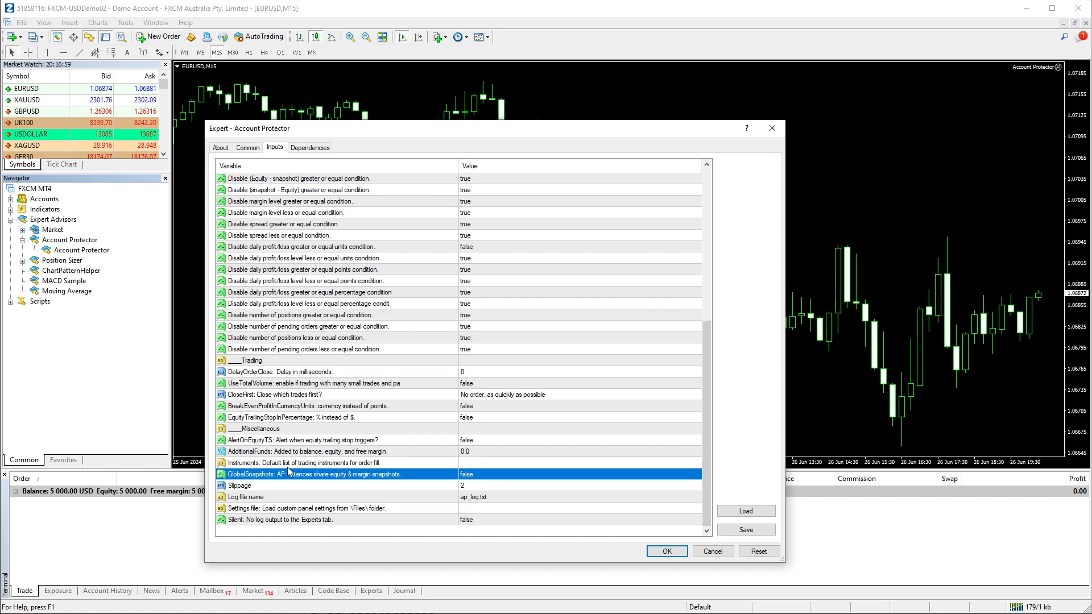
left_click(482, 497)
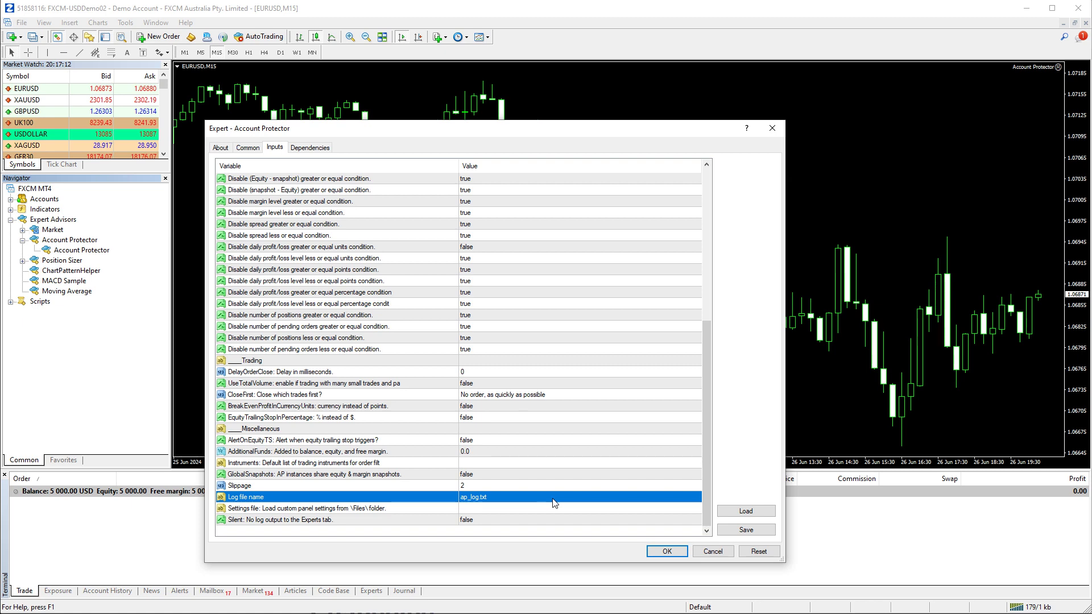
Step: Apply the Account Protector settings to the chart, dismiss the alert, and enable AutoTrading for the platform
left_click(663, 551)
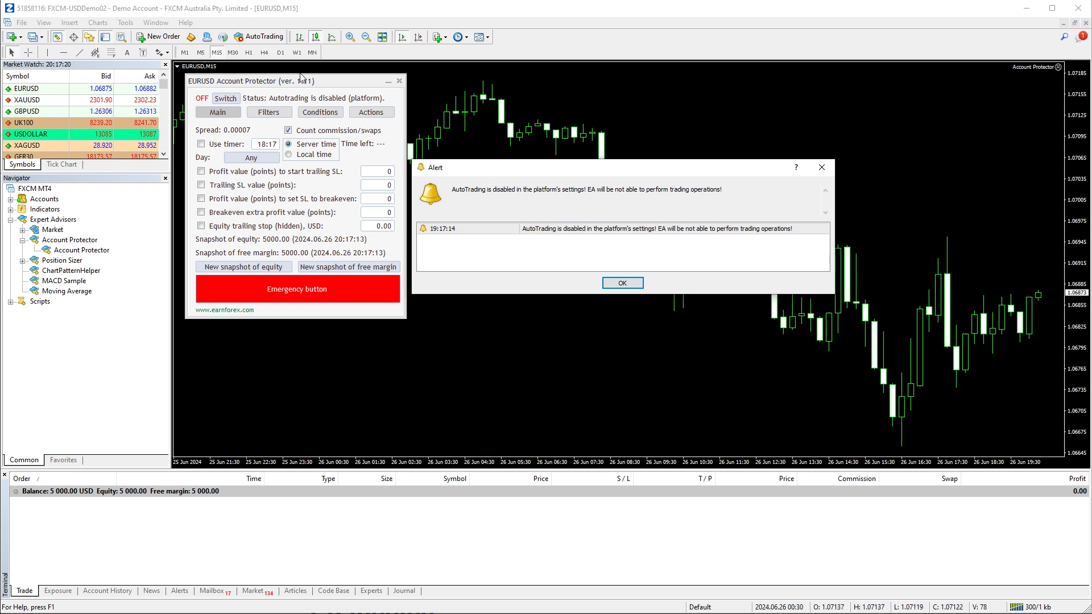
left_click(623, 282)
left_click(265, 38)
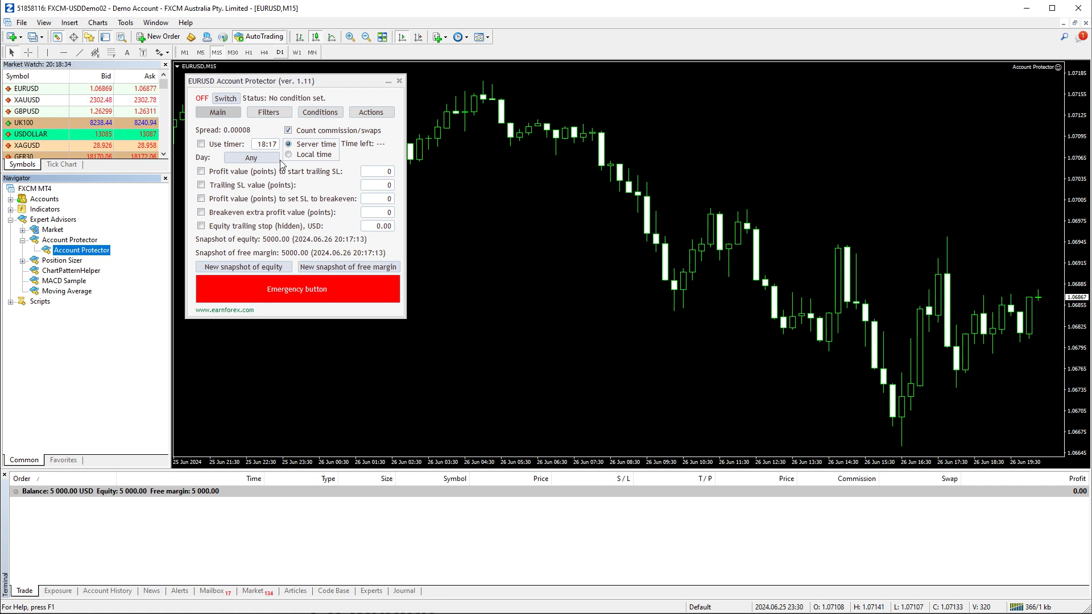
Step: Examine the Account Protector's filter settings, including the available order direction options
left_click(268, 113)
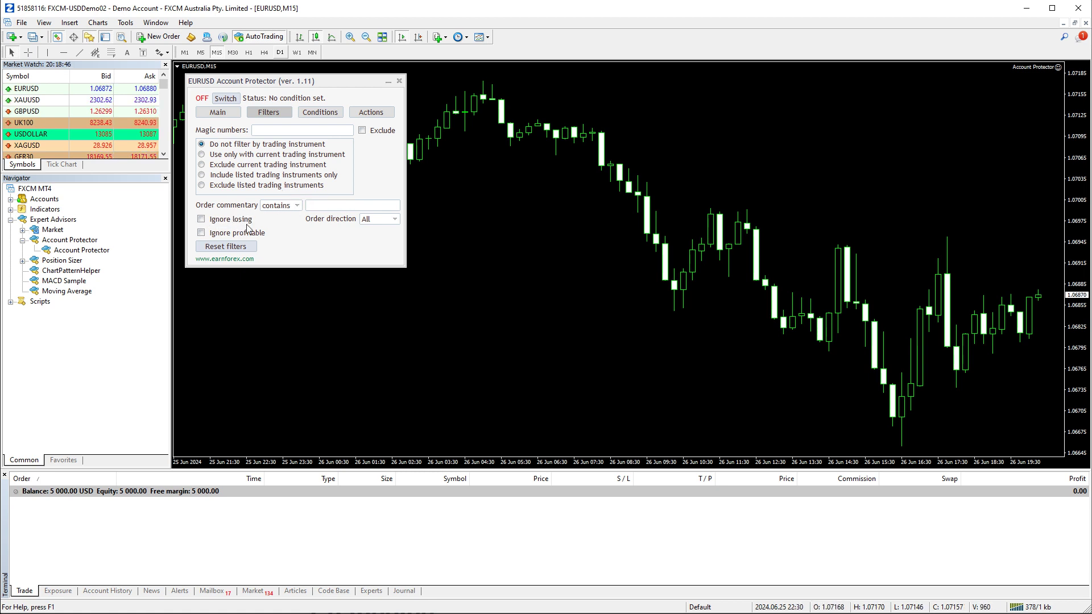
left_click(380, 227)
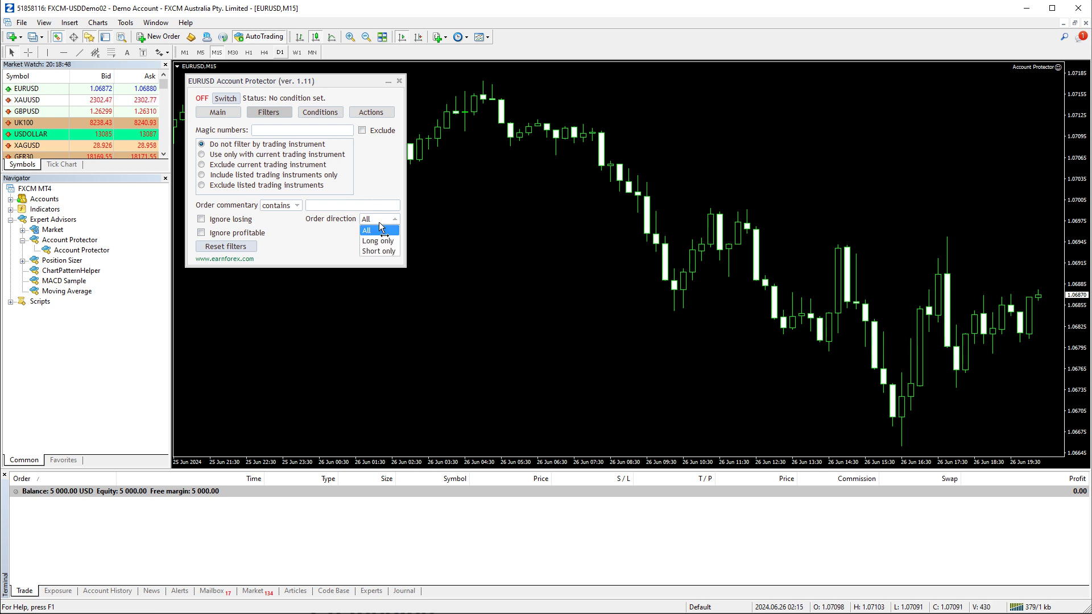
left_click(380, 228)
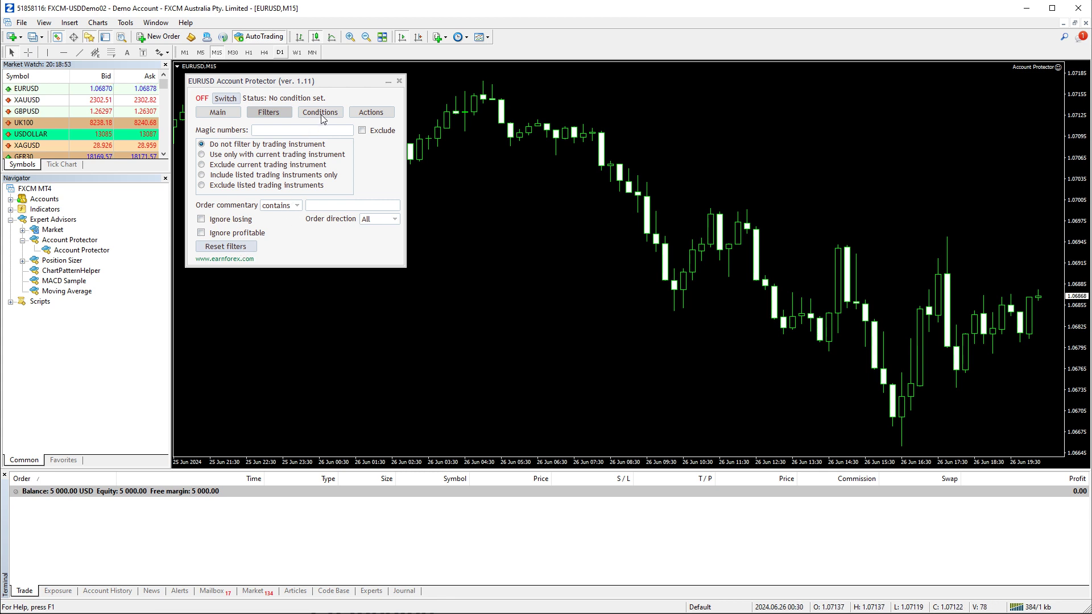
Step: Enable the "Daily profit/loss >= currency units" condition and set its threshold to 10
left_click(320, 114)
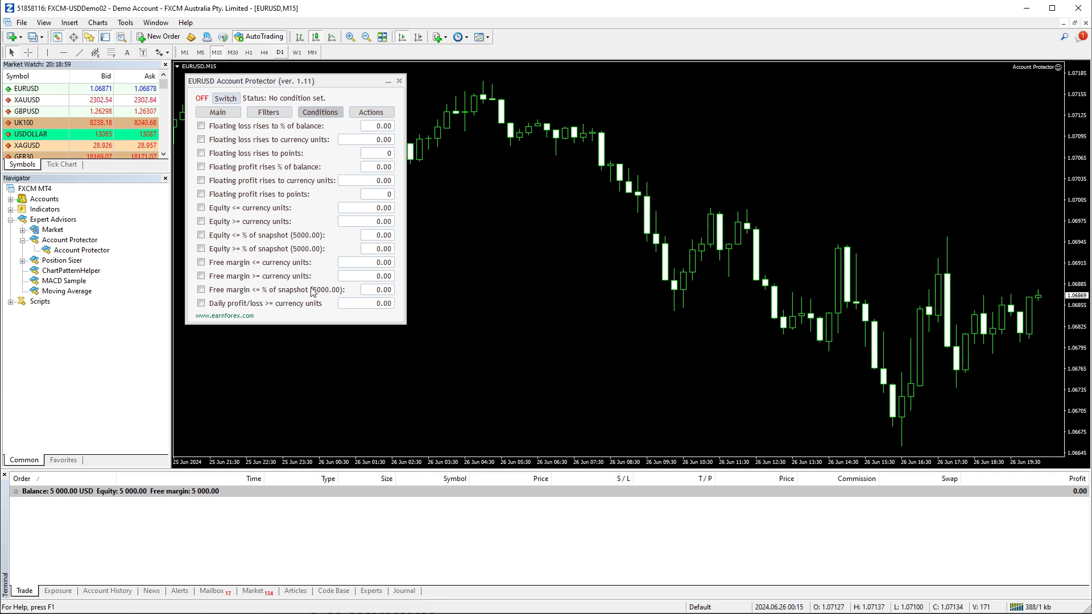
left_click(202, 304)
left_click(378, 305)
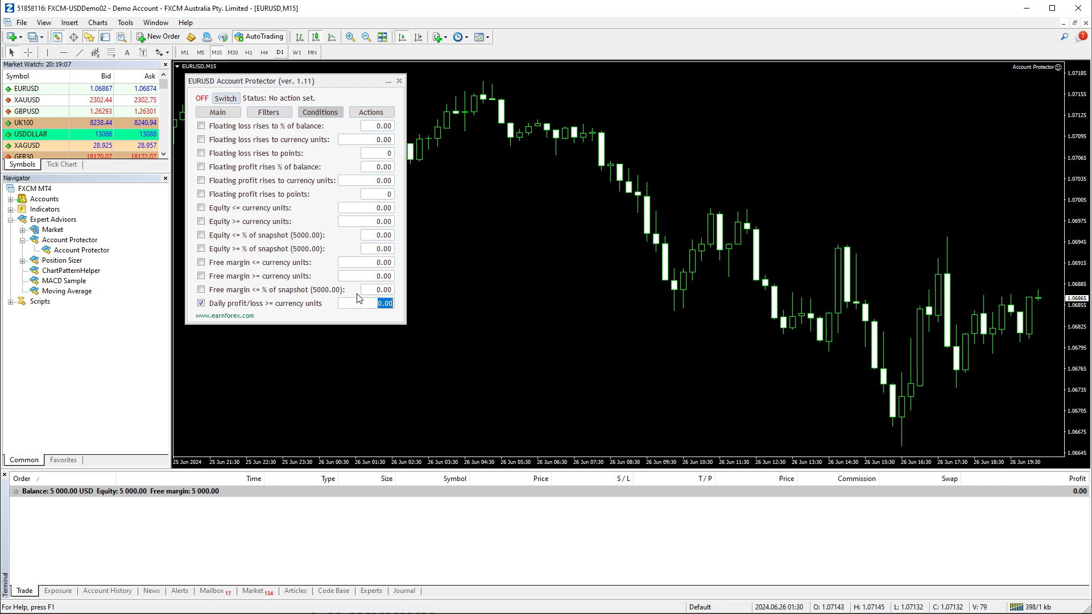
type("10")
key("Return")
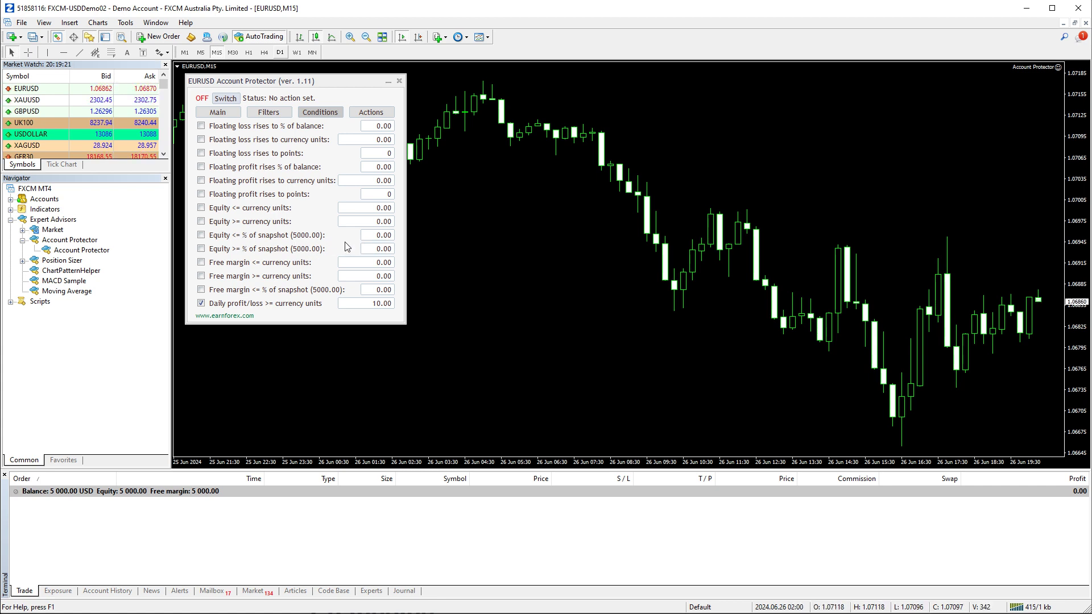
Step: Enable the "Equity <= % of snapshot" condition and set its threshold to 99 percent
left_click(201, 235)
left_click(382, 238)
type("99")
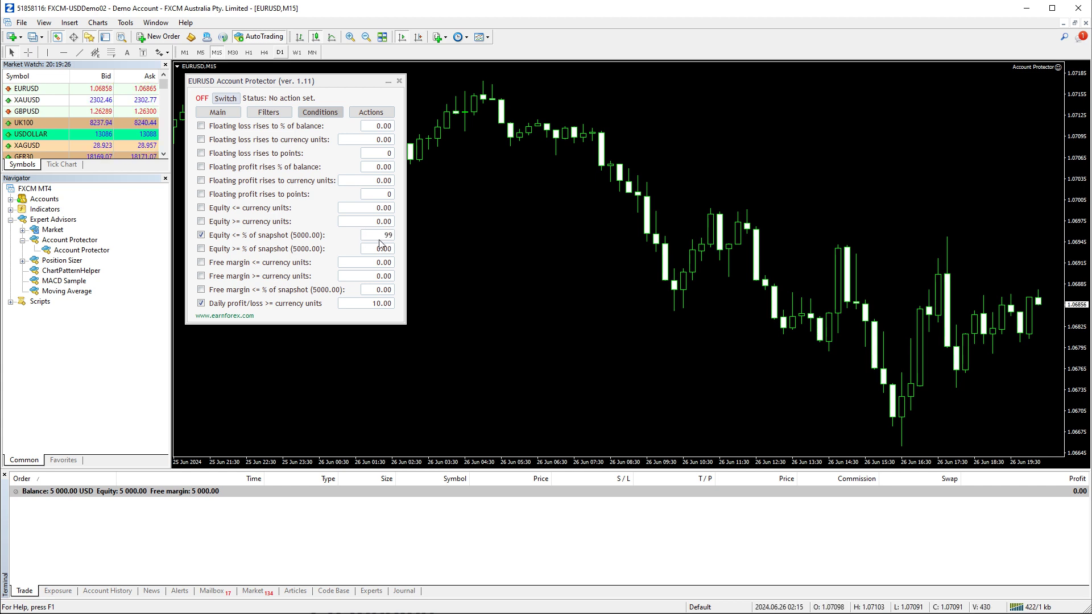
key("Return")
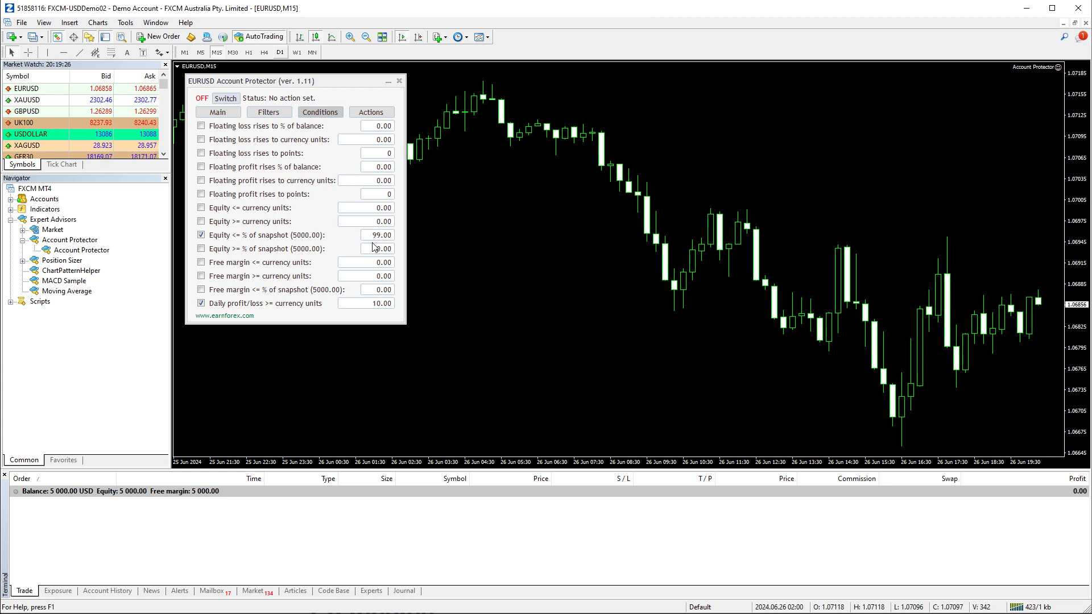
Step: Enable the actions to close 100% of all positions' volume, delete all pending orders, disable autotrading and send an e-mail
left_click(370, 117)
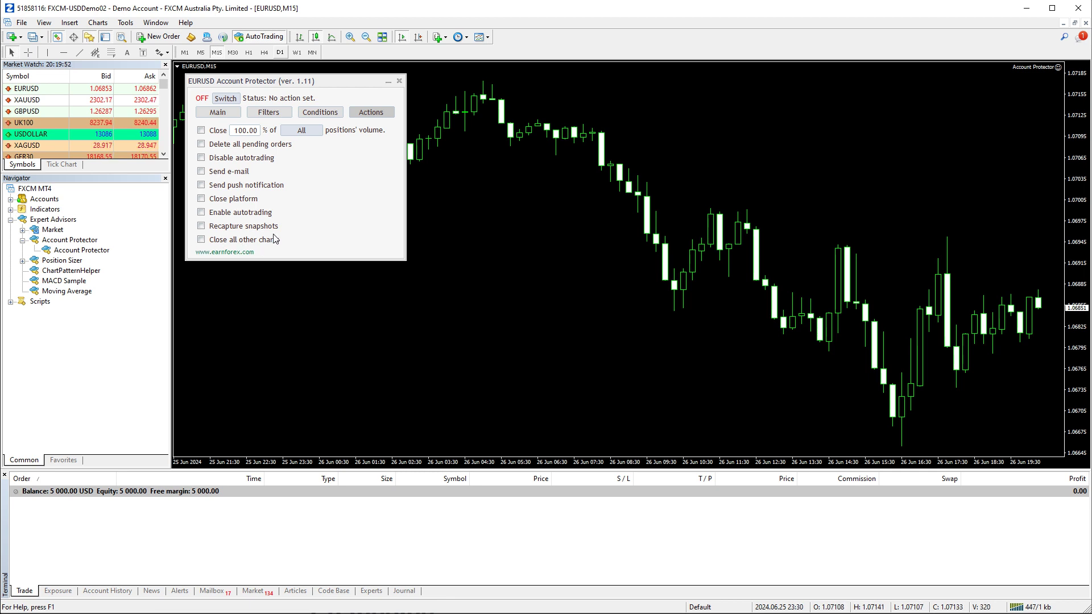
left_click(202, 131)
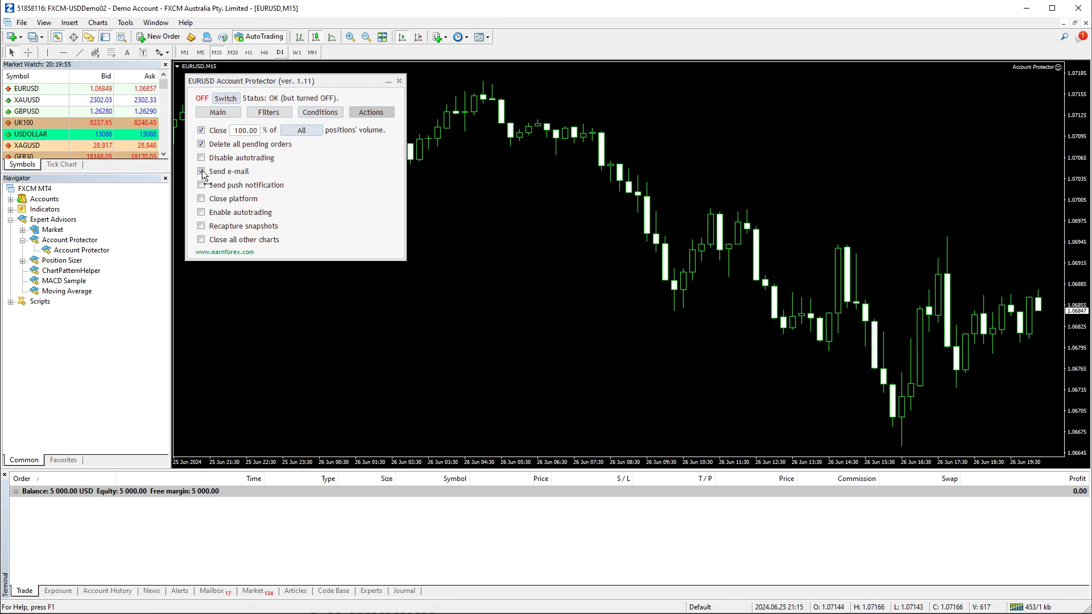
left_click(202, 159)
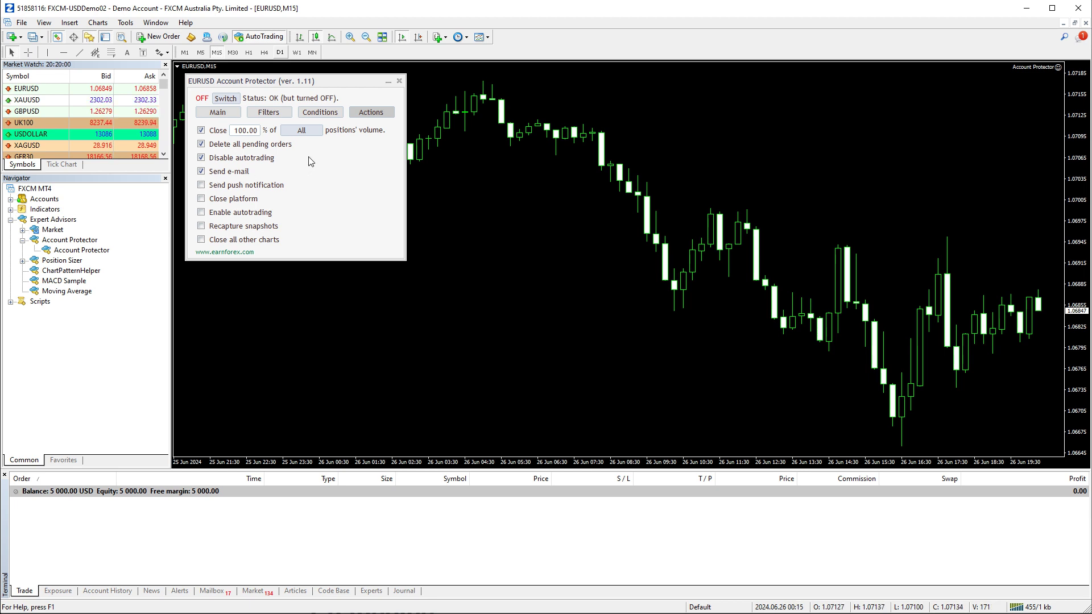
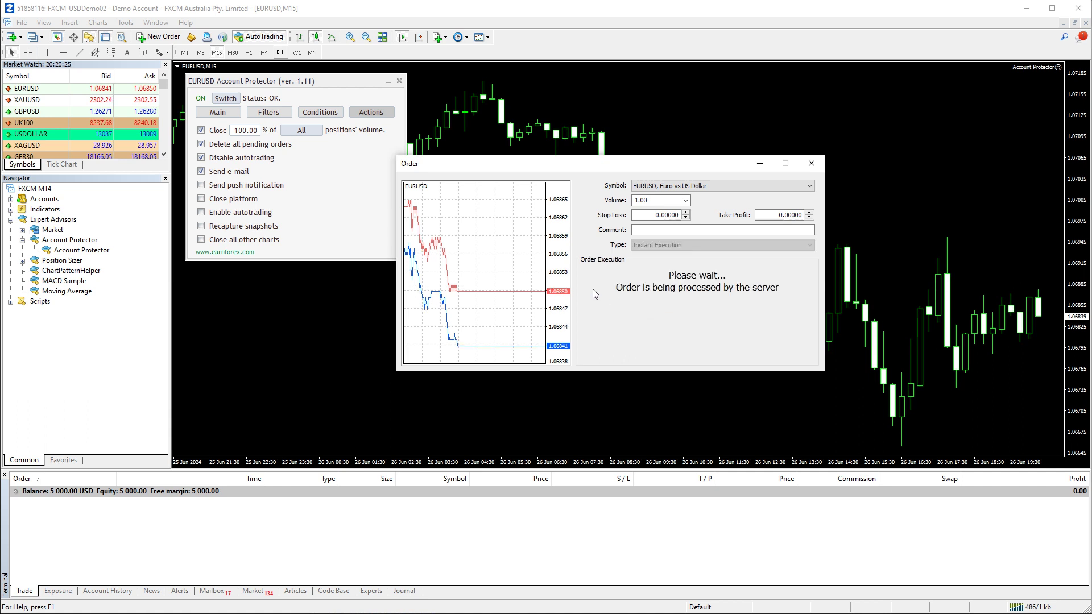
Step: Place a 1.00-lot EURUSD sell order with instant execution and close the order window
left_click(637, 330)
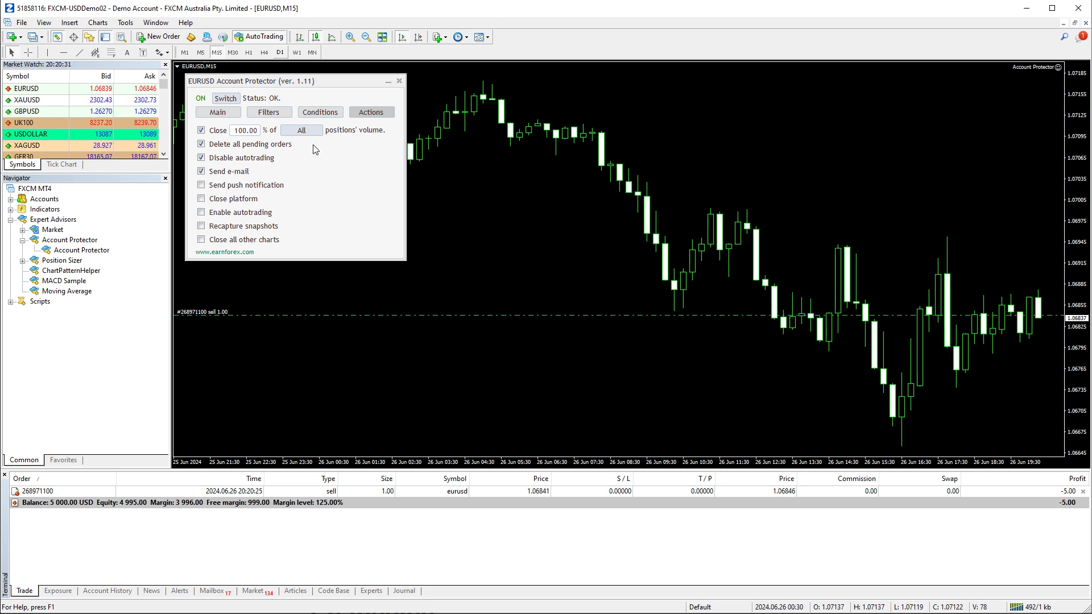
Step: Check which Account Protector conditions and actions are enabled while the sell position is open and once the protection has triggered
left_click(320, 113)
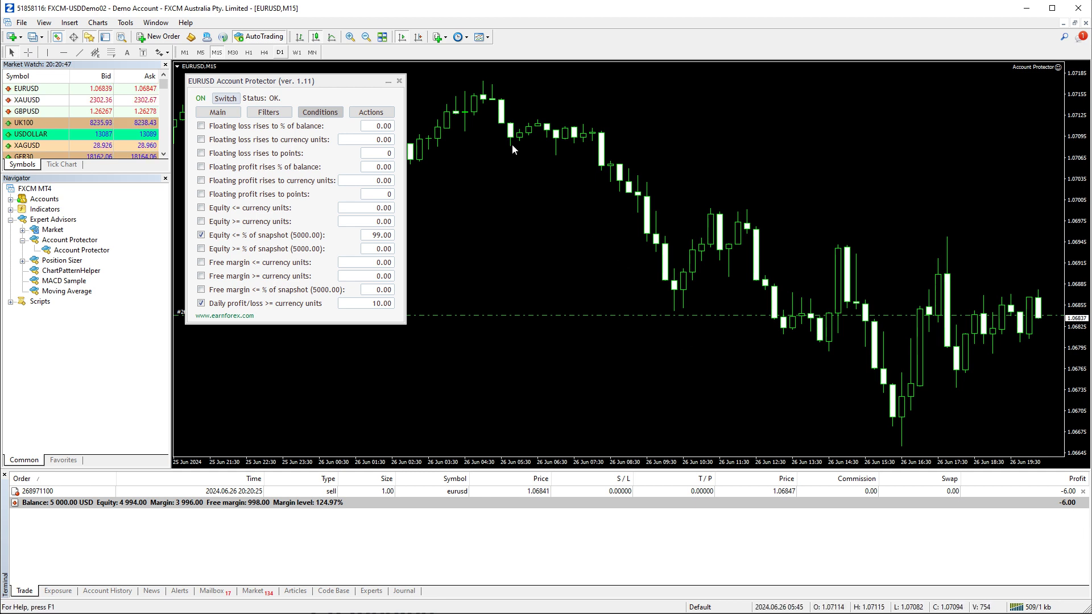
left_click(369, 113)
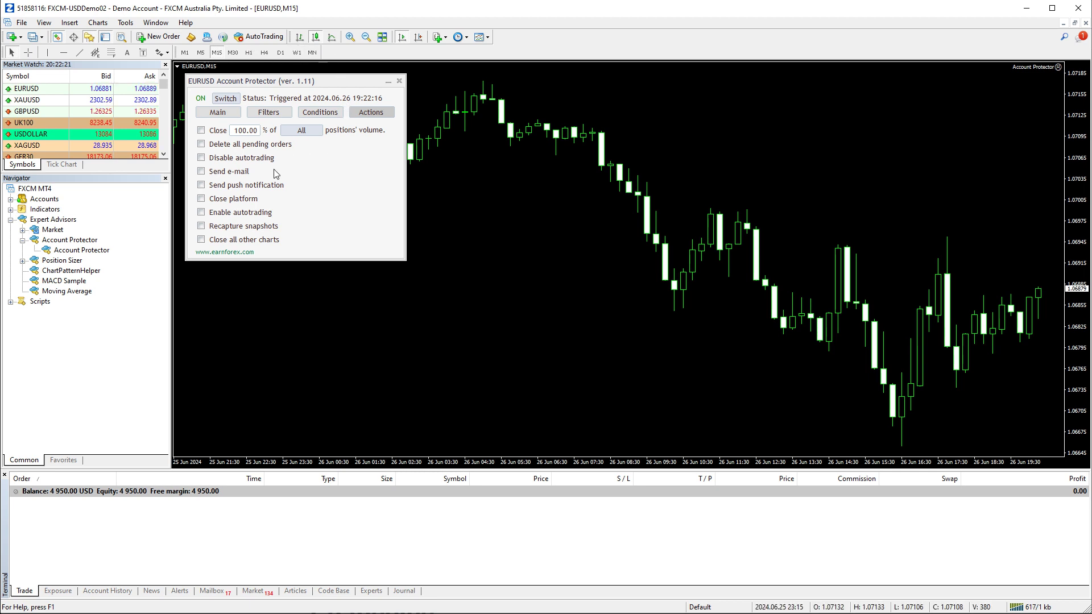
left_click(321, 113)
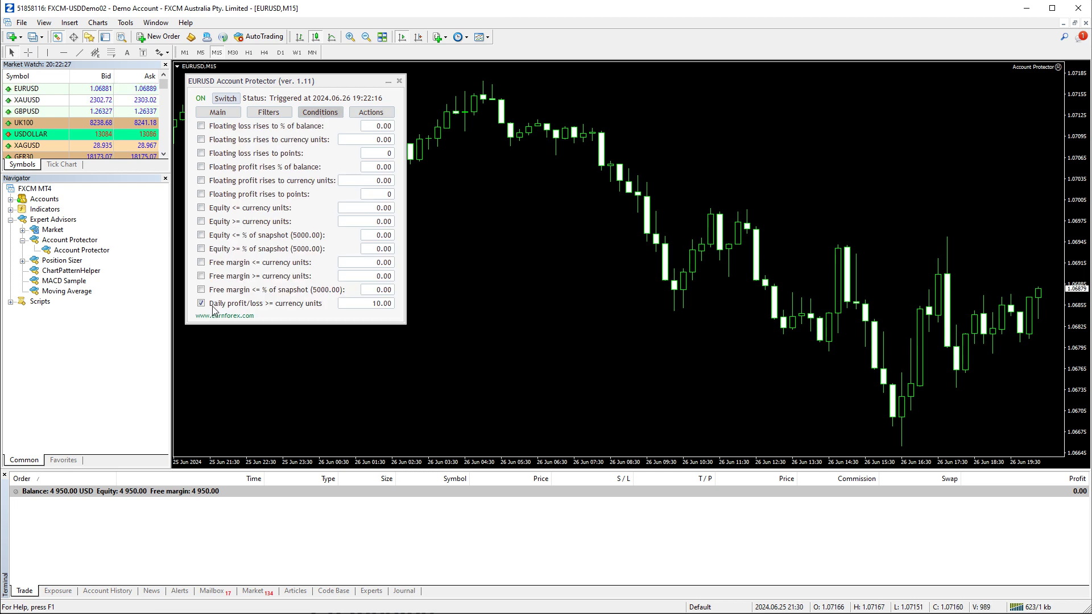